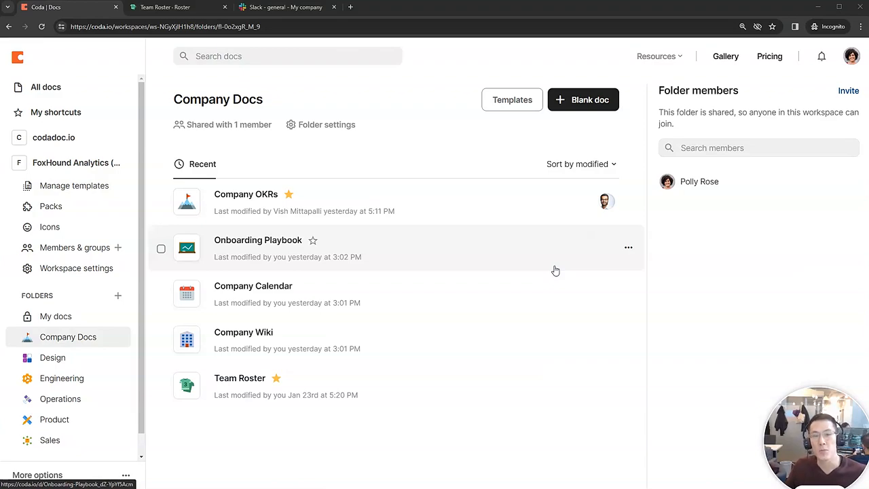
Step: Switch to the Team Roster doc to show the Roster table of employees
{"action": "left_click", "coordinate": [167, 8]}
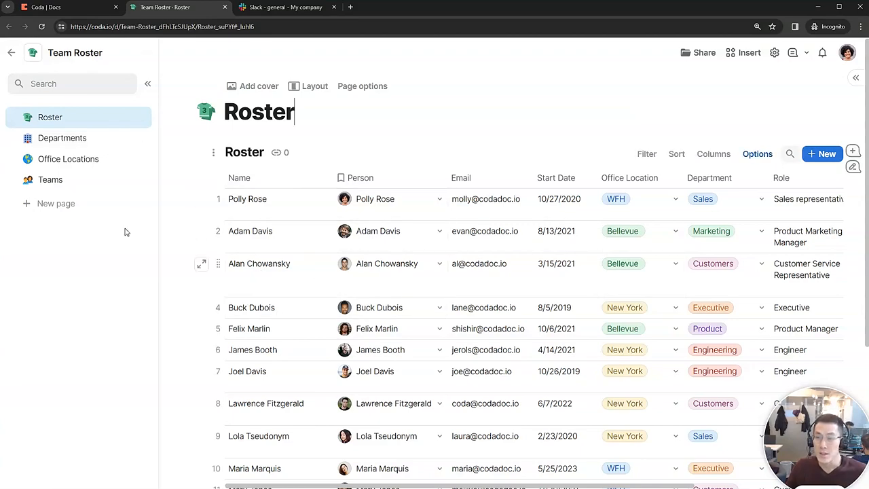
Step: Go from Company Docs back to Team Roster, point out a Person entry, then view Departments
{"action": "left_click", "coordinate": [82, 8]}
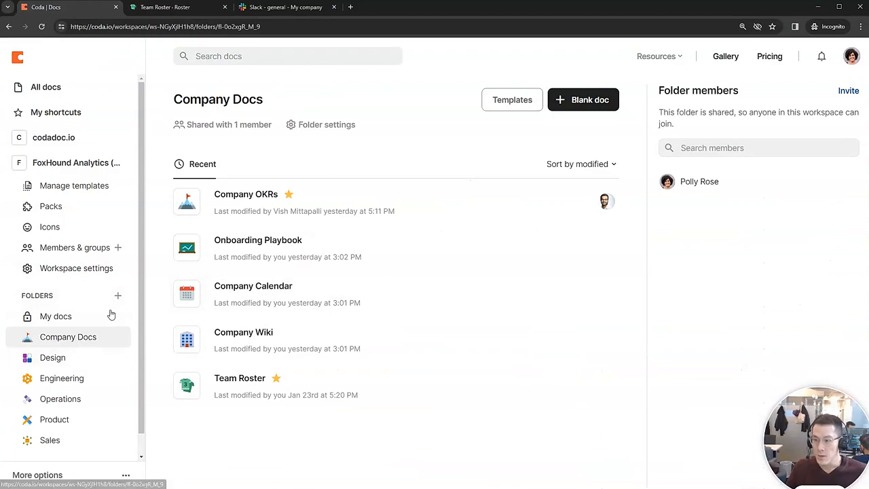
{"action": "left_click", "coordinate": [180, 8]}
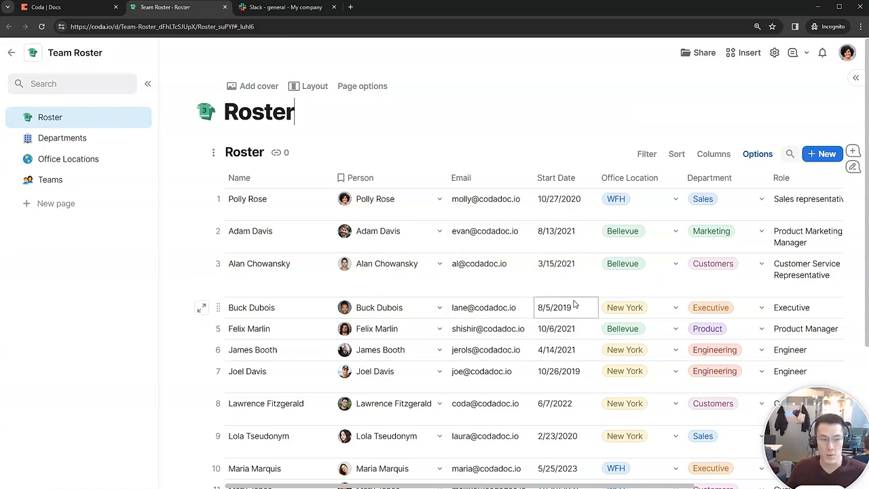
{"action": "left_click", "coordinate": [392, 277]}
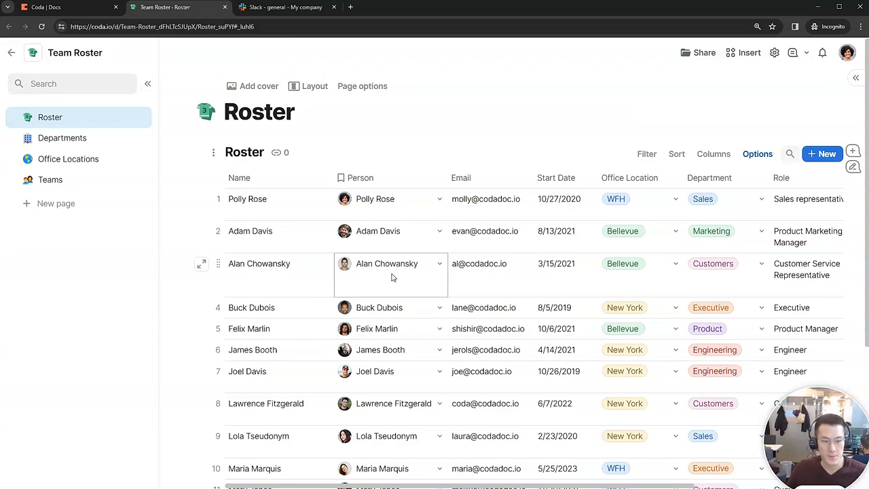
{"action": "left_click", "coordinate": [95, 138]}
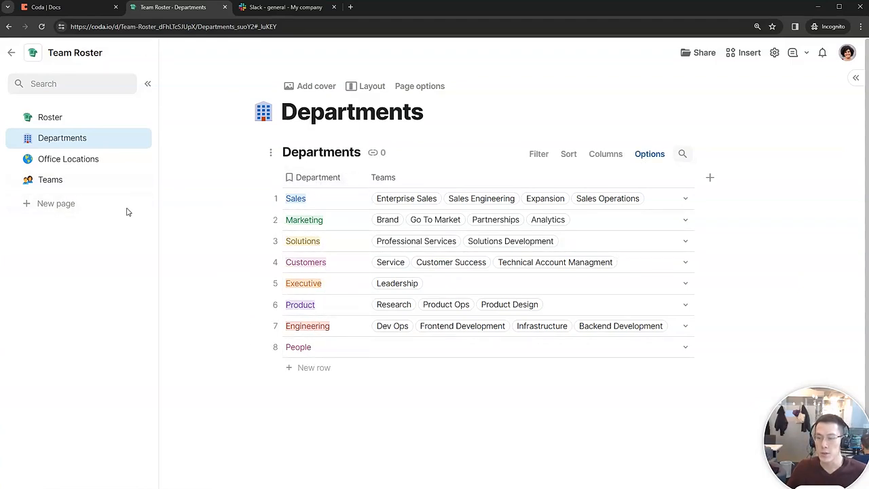
Step: On Roster, show an employee's department choices, then view the Departments and Office Locations pages
{"action": "left_click", "coordinate": [52, 118]}
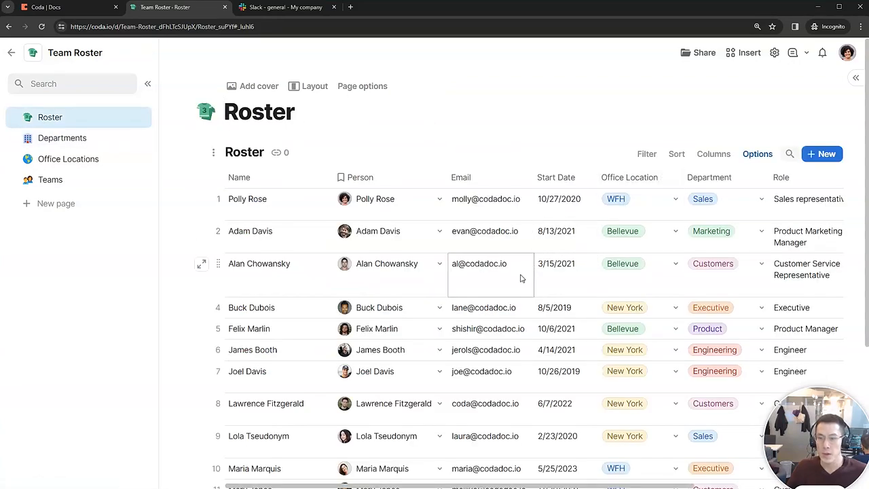
{"action": "scroll", "coordinate": [475, 468], "scroll_direction": "right", "scroll_amount": 2}
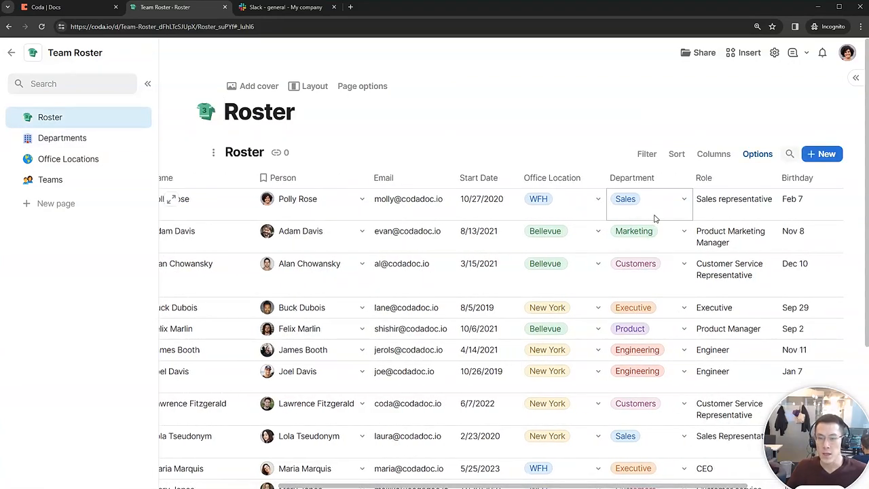
{"action": "left_click", "coordinate": [679, 201]}
{"action": "left_click", "coordinate": [681, 199]}
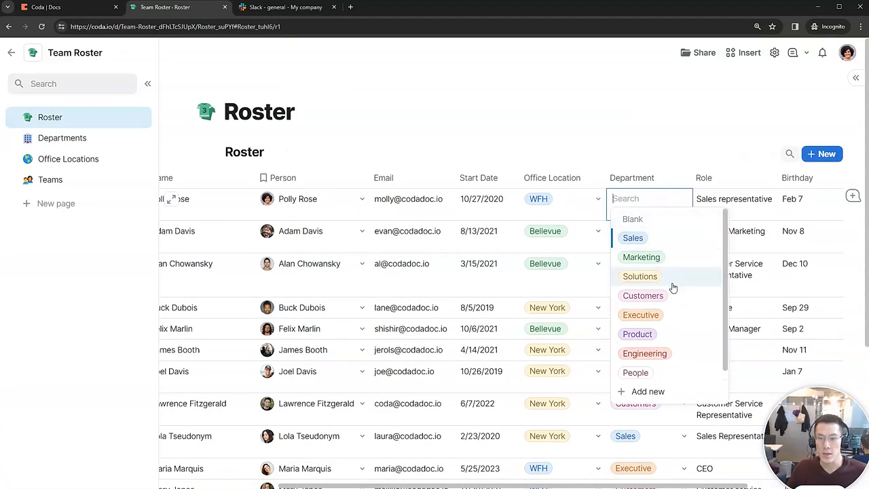
{"action": "left_click", "coordinate": [65, 139]}
{"action": "left_click", "coordinate": [93, 158]}
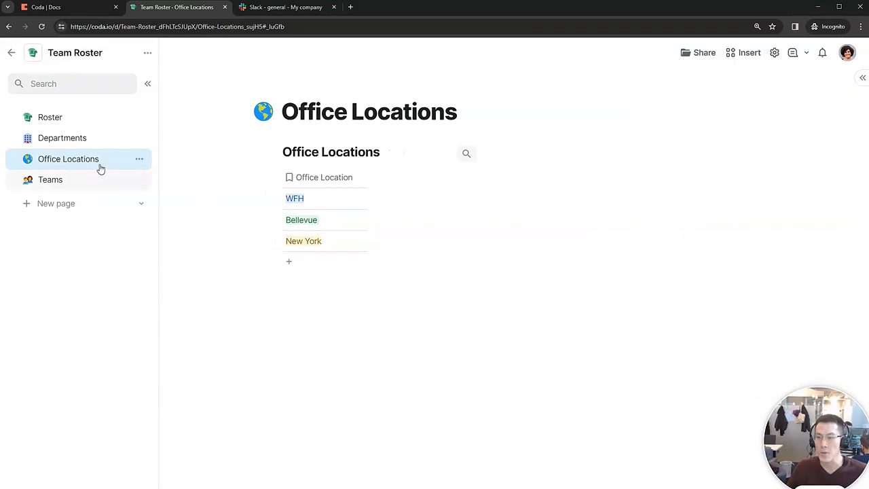
Step: Show that employee's office location choices, then revisit Departments and Office Locations and return to Roster
{"action": "left_click", "coordinate": [55, 117]}
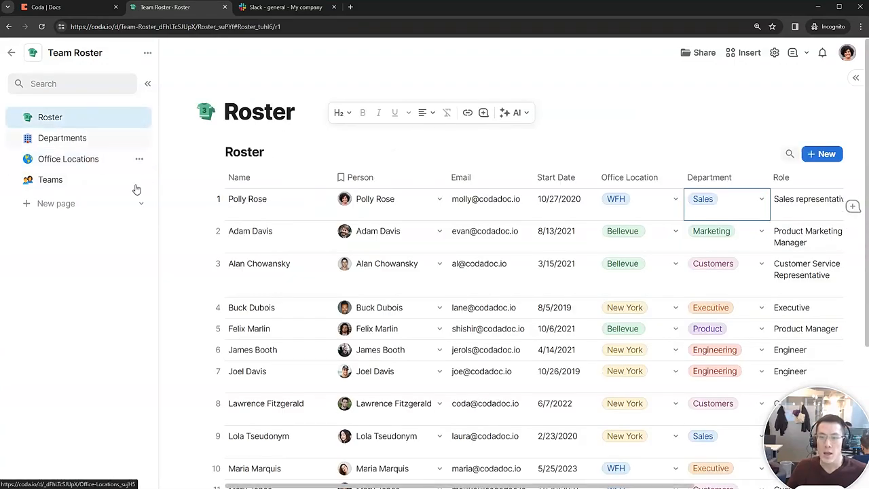
{"action": "left_click", "coordinate": [676, 197]}
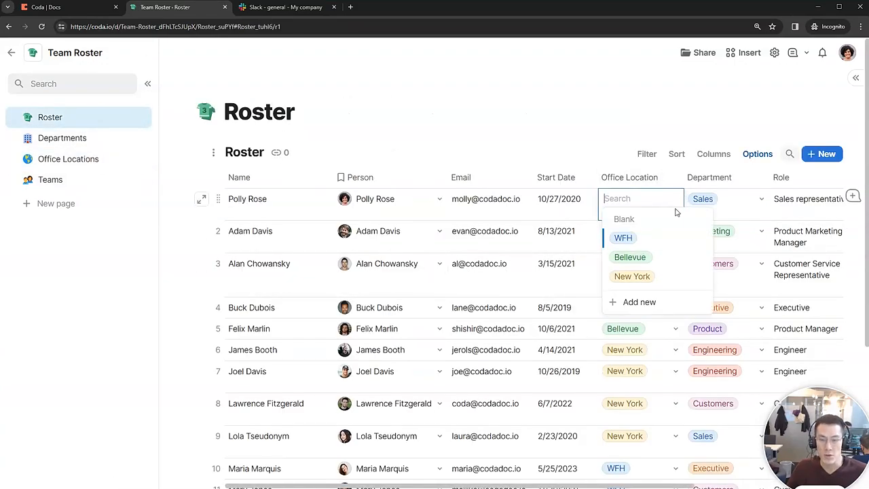
{"action": "mouse_move", "coordinate": [678, 259]}
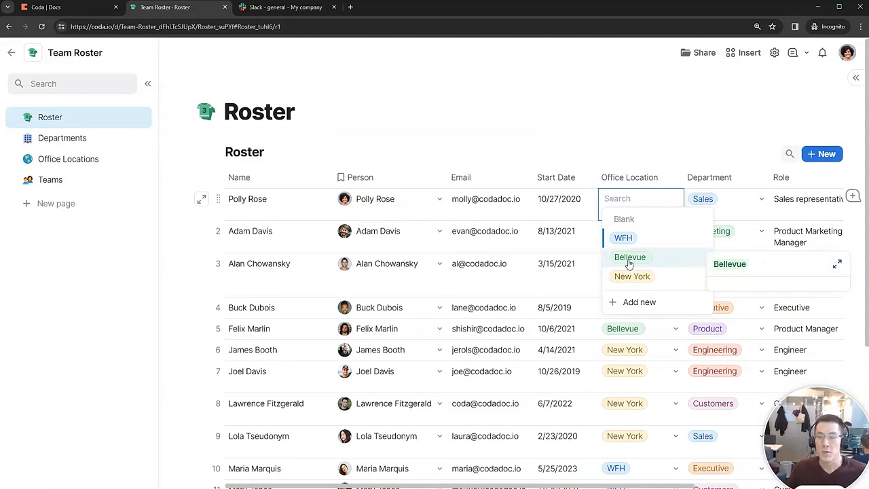
{"action": "left_click", "coordinate": [101, 138]}
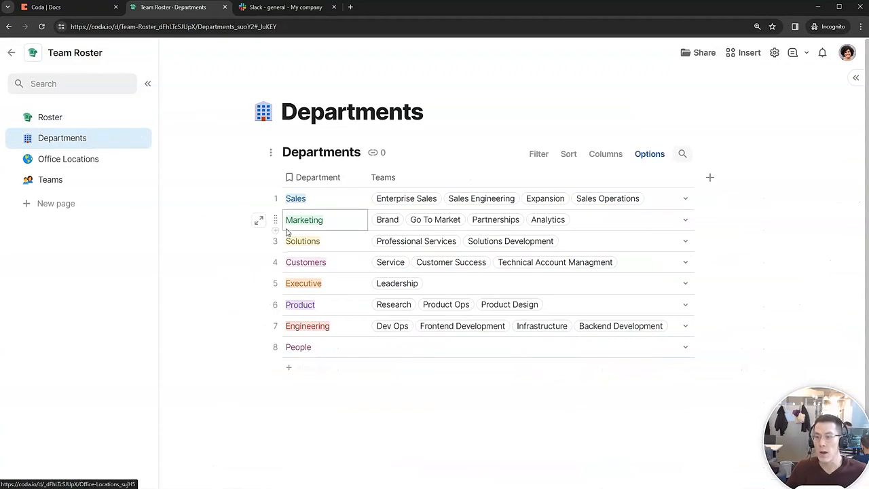
{"action": "left_click", "coordinate": [91, 162]}
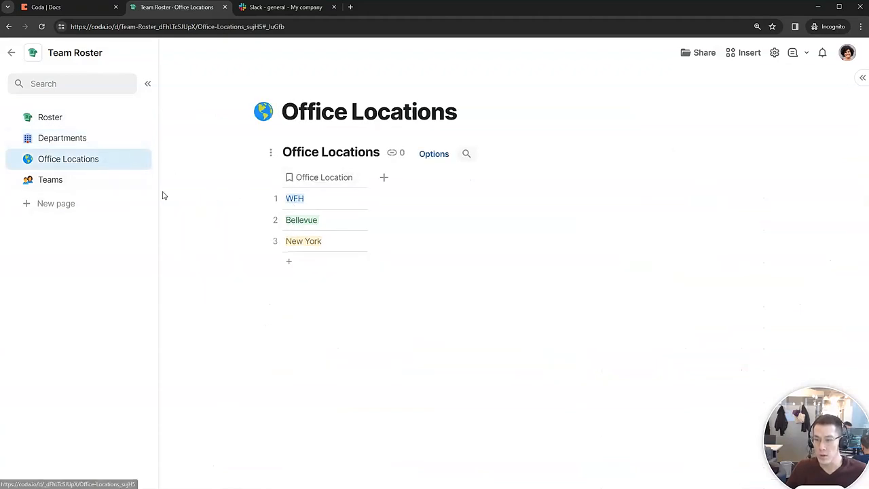
{"action": "left_click", "coordinate": [93, 121]}
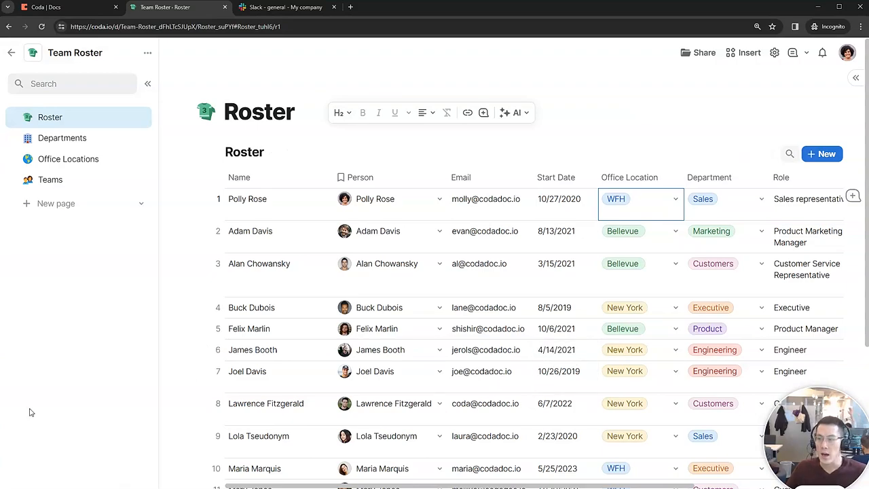
Step: Open the Teams page listing each team's department, members and Slack channel name
{"action": "left_click", "coordinate": [108, 179]}
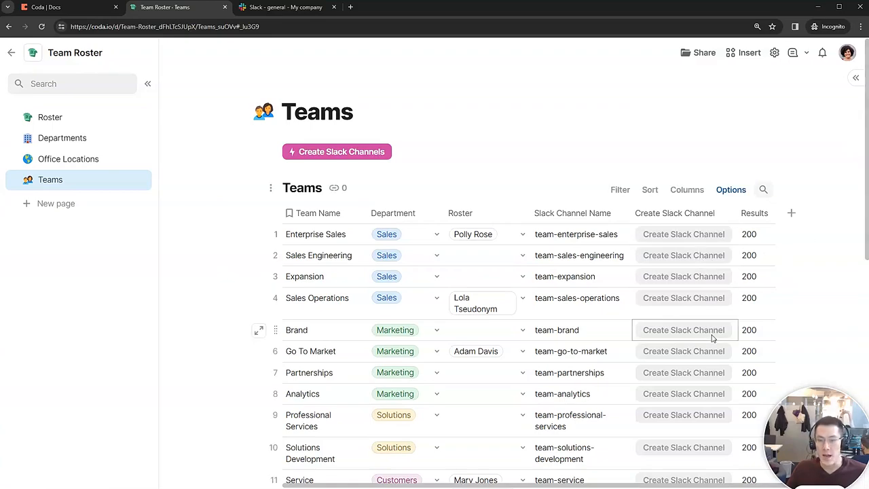
Step: Review every Teams row and its team- Slack channel name, then switch to Slack
{"action": "left_click_drag", "start_coordinate": [867, 137], "coordinate": [867, 320]}
{"action": "scroll", "coordinate": [735, 166], "scroll_direction": "up", "scroll_amount": 5}
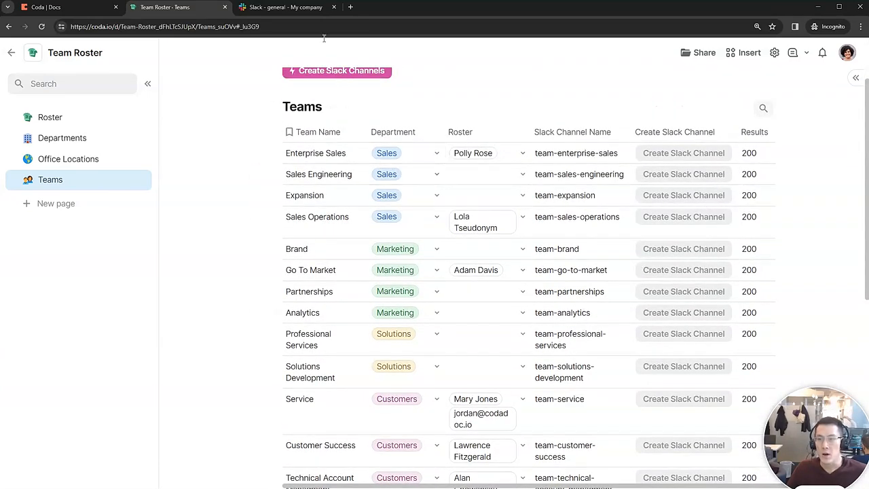
{"action": "left_click", "coordinate": [315, 9]}
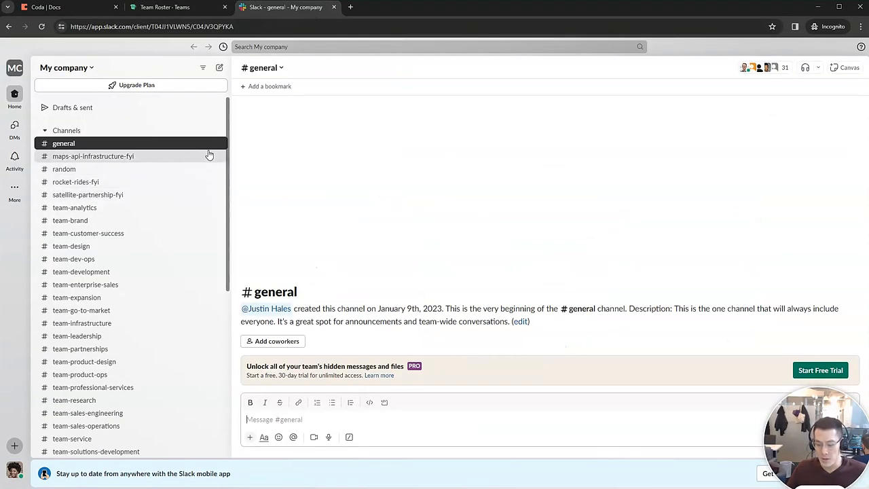
Step: Enlarge Slack and scroll its sidebar's team- channels, then return to Coda's Teams table
{"action": "key", "text": "ctrl+plus"}
{"action": "key", "text": "ctrl+plus"}
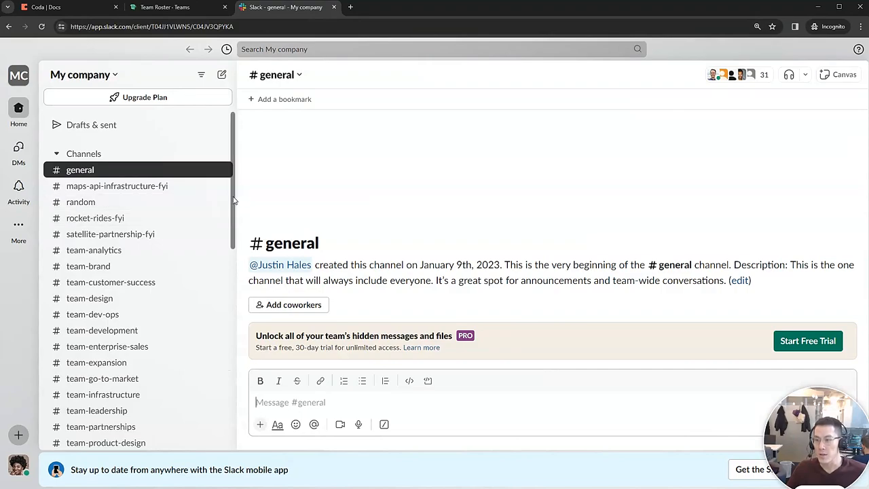
{"action": "left_click_drag", "start_coordinate": [236, 200], "coordinate": [234, 243]}
{"action": "scroll", "coordinate": [136, 301], "scroll_direction": "down", "scroll_amount": 1}
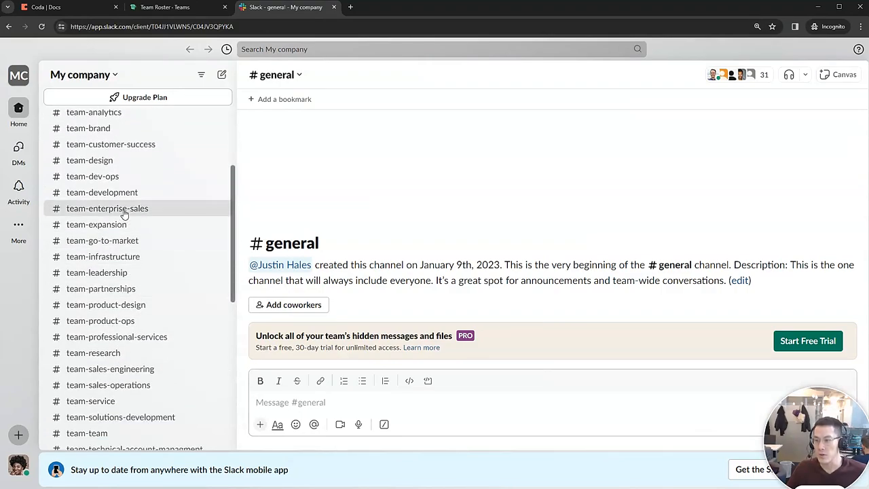
{"action": "left_click", "coordinate": [162, 9]}
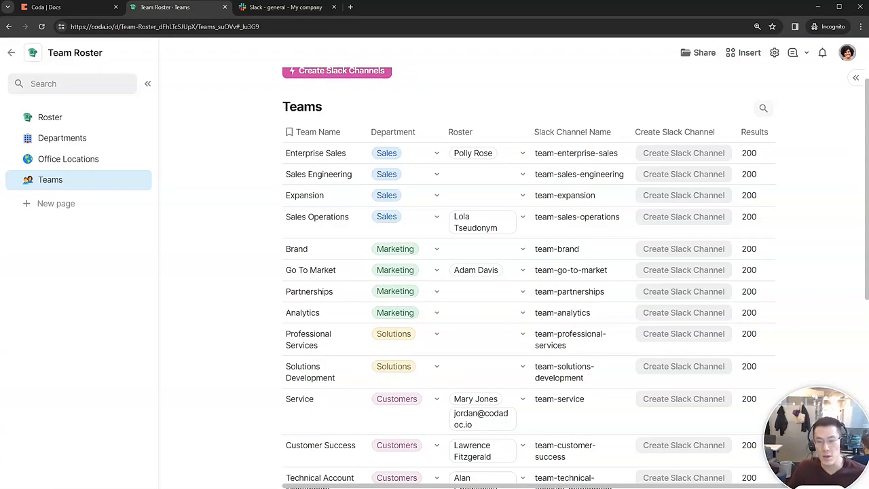
{"action": "left_click", "coordinate": [732, 300]}
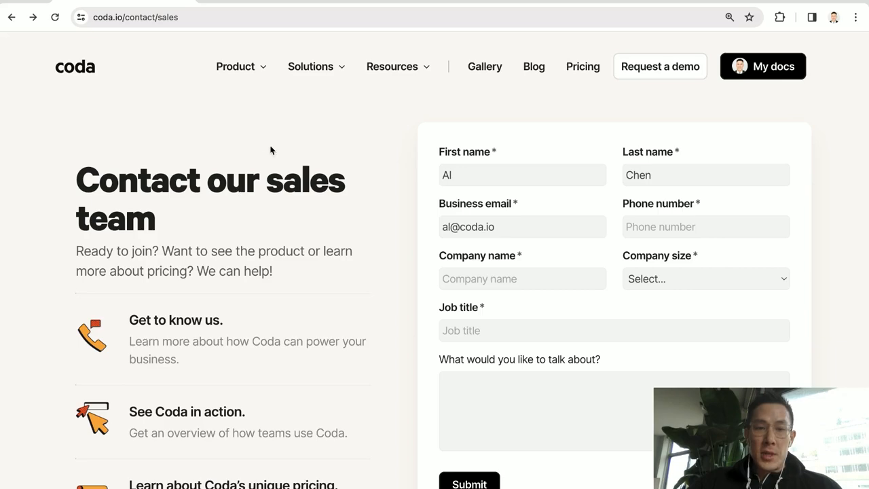
Step: Open Planning & OKRs under Solutions and scroll down to the example OKR templates
{"action": "mouse_move", "coordinate": [321, 69]}
{"action": "left_click", "coordinate": [302, 183]}
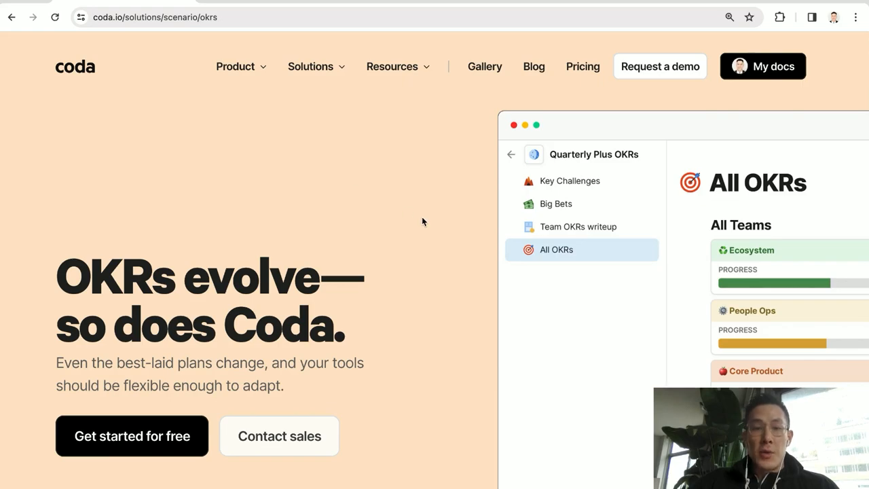
{"action": "scroll", "coordinate": [422, 219], "scroll_direction": "down", "scroll_amount": 10}
{"action": "scroll", "coordinate": [422, 221], "scroll_direction": "down", "scroll_amount": 13}
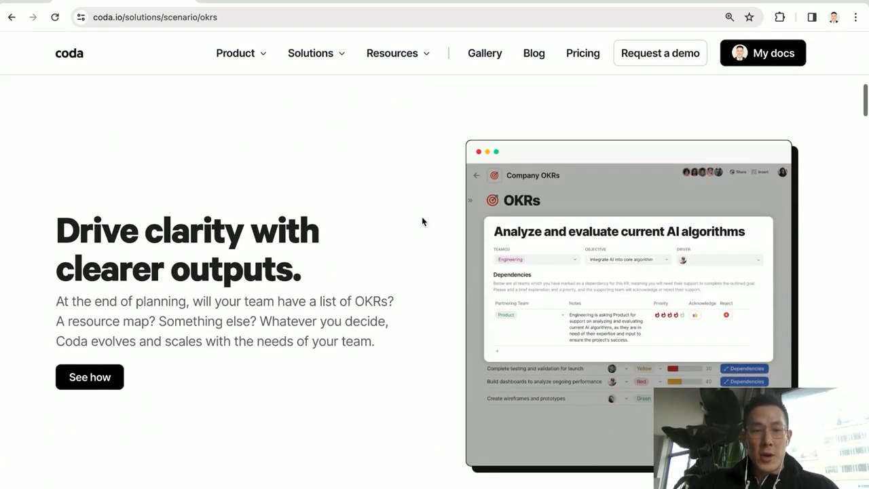
{"action": "scroll", "coordinate": [421, 221], "scroll_direction": "down", "scroll_amount": 5}
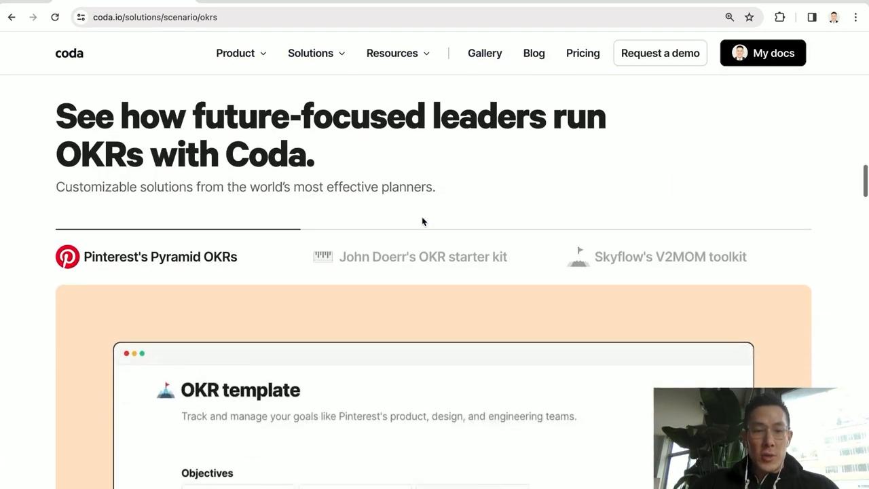
{"action": "scroll", "coordinate": [225, 267], "scroll_direction": "down", "scroll_amount": 1}
{"action": "scroll", "coordinate": [224, 267], "scroll_direction": "down", "scroll_amount": 1}
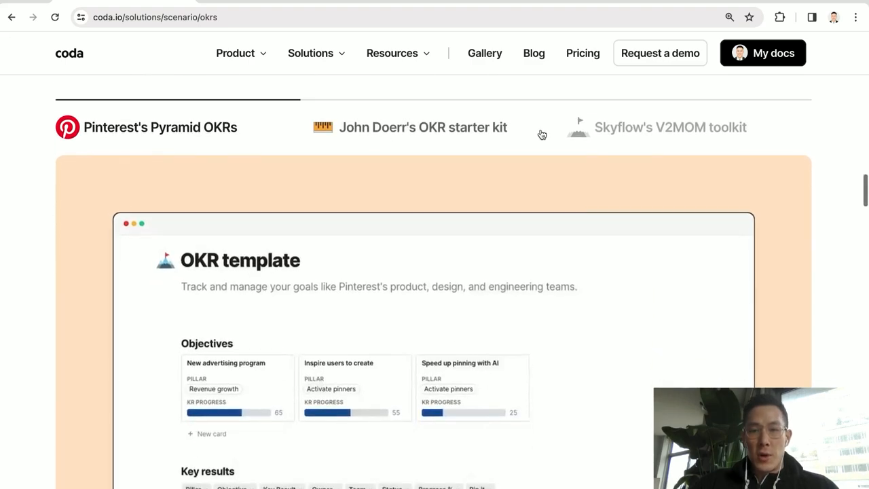